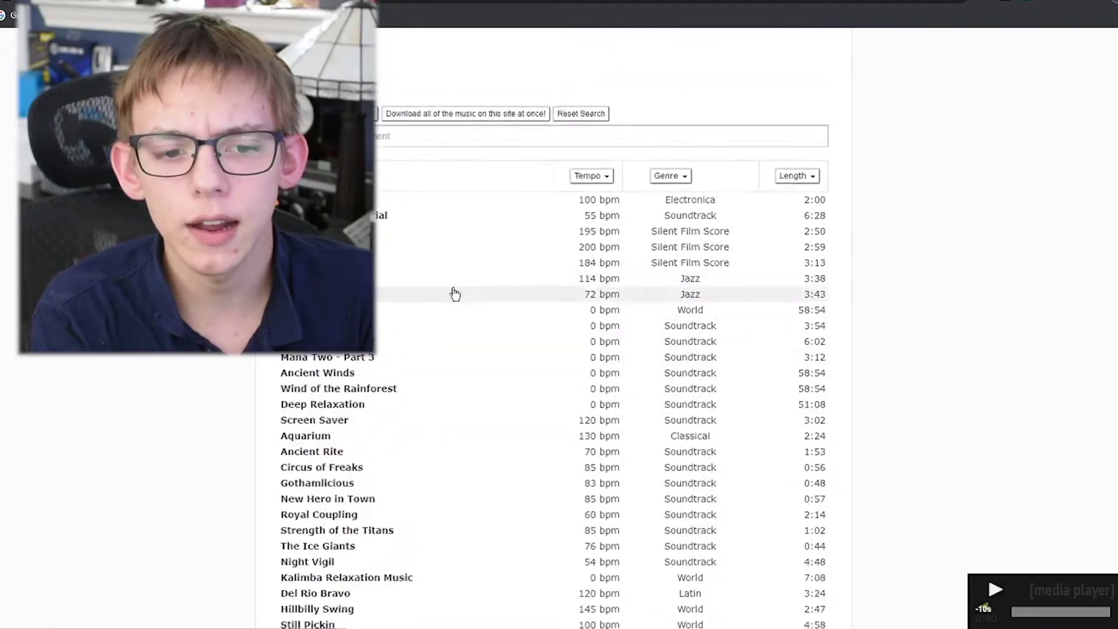
# Browse the royalty-free tracks in the Incompetech music list.
pyautogui.scroll(-20, 430, 327)
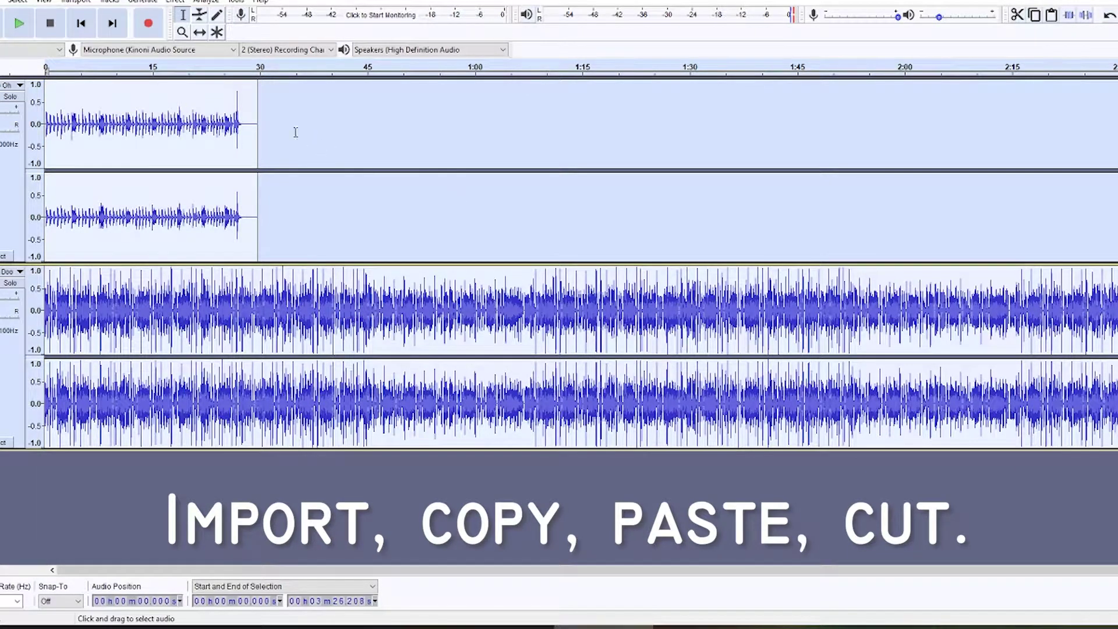
# In Audacity, paste the copied audio into the upper stereo track at about 29.2 seconds.
pyautogui.click(253, 117)
pyautogui.hotkey('ctrl', 'v')
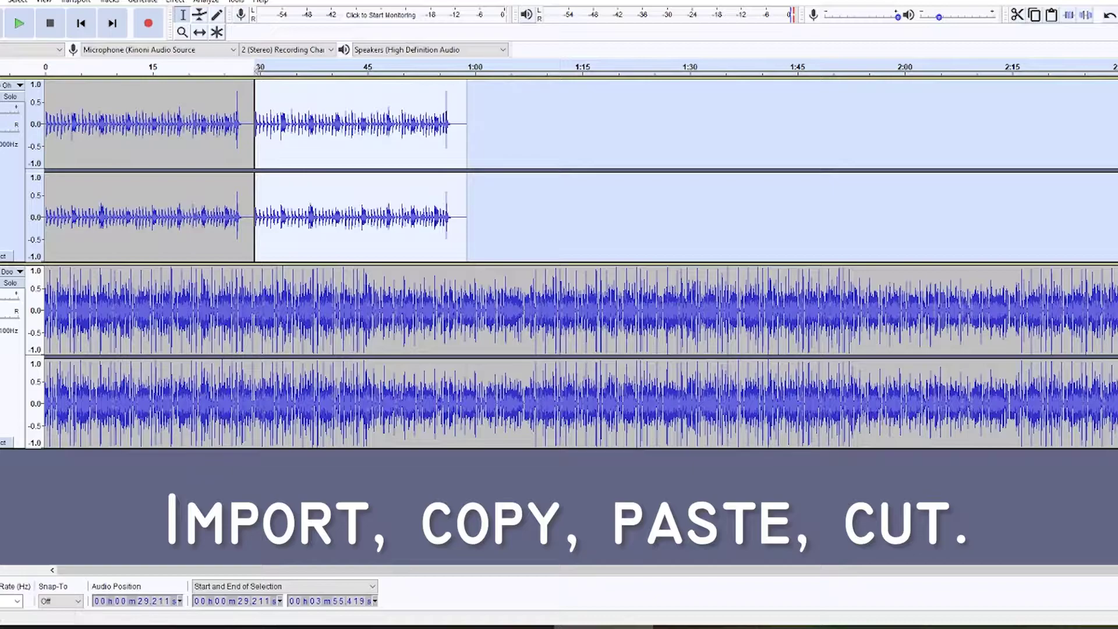
pyautogui.click(1, 271)
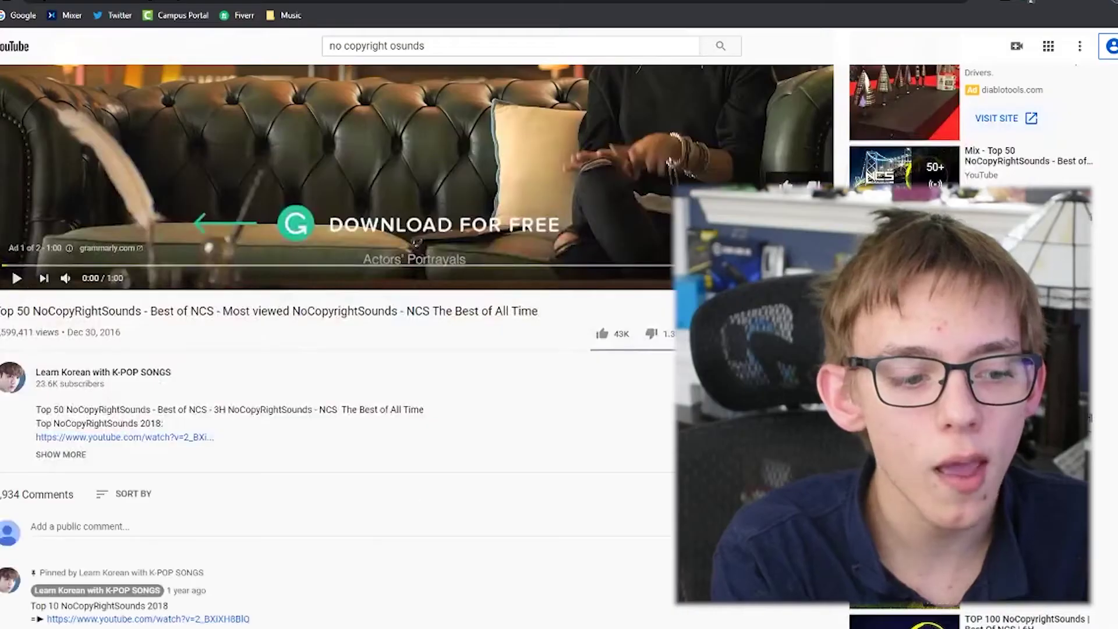
# Search YouTube for no-copyright sounds and open the video "Top 50 NoCopyRightSounds - Best of NCS" posted by Learn Korean with K-POP SONGS.
pyautogui.press('Return')
pyautogui.scroll(-1, 361, 291)
pyautogui.scroll(1, 379, 379)
pyautogui.scroll(-3, 398, 445)
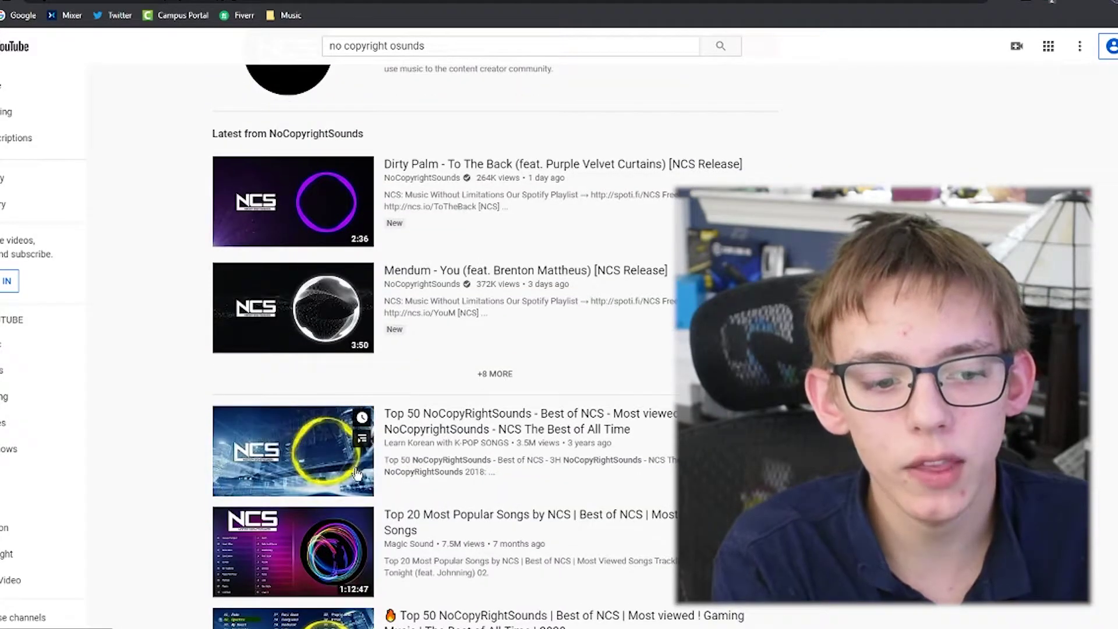
pyautogui.scroll(-1, 361, 460)
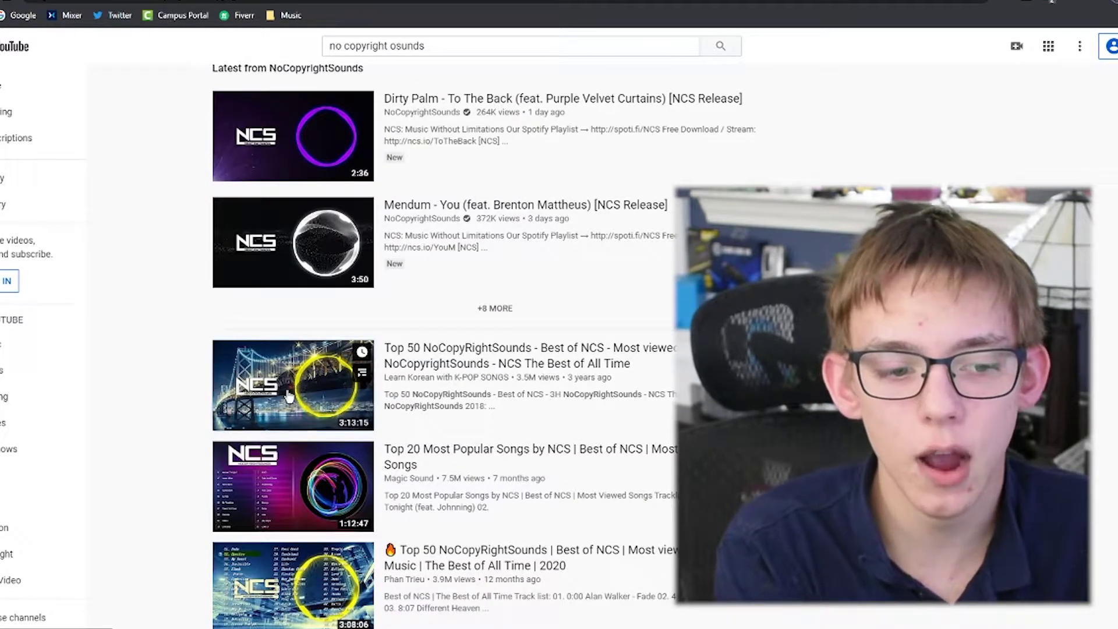
pyautogui.click(294, 408)
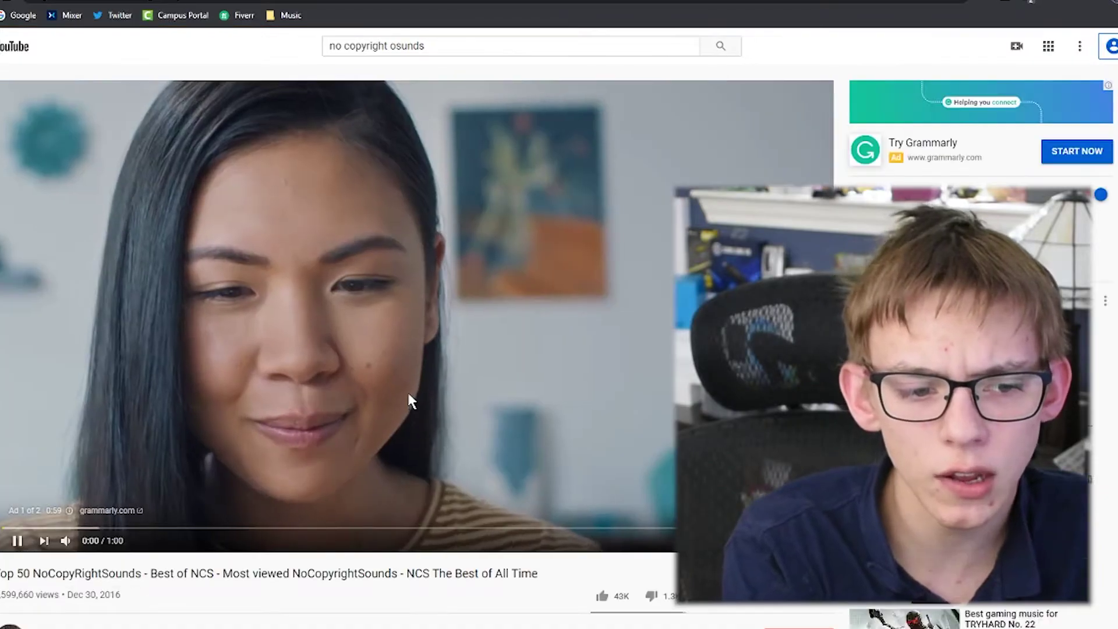
# Select the open video's web address and switch to the YouTube to Mp3 Converter page.
pyautogui.click(151, 0)
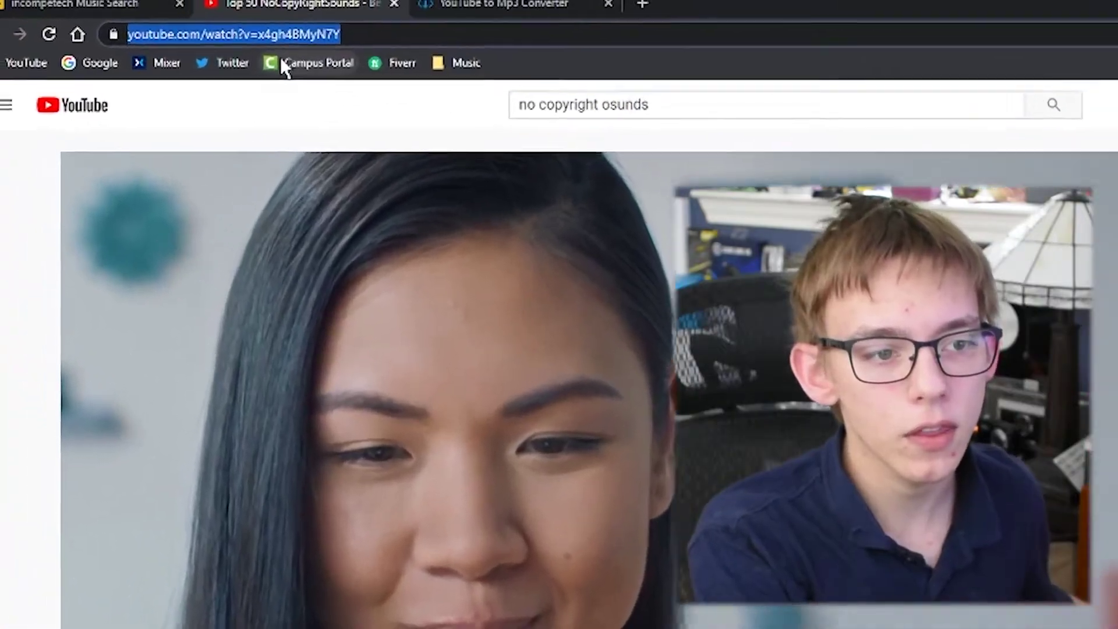
pyautogui.click(272, 0)
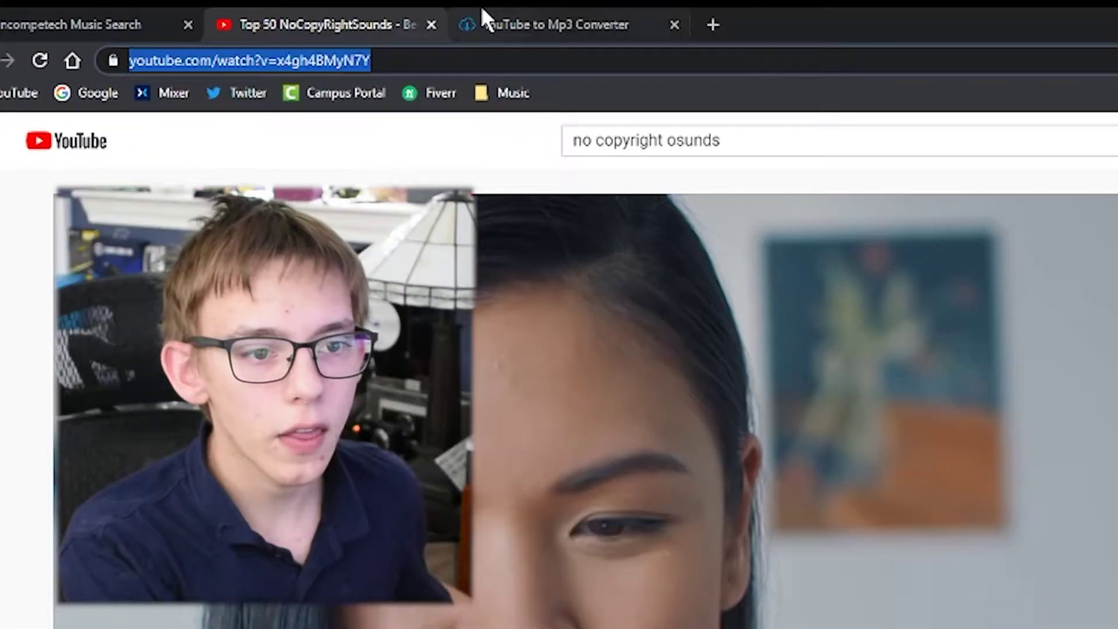
pyautogui.click(487, 20)
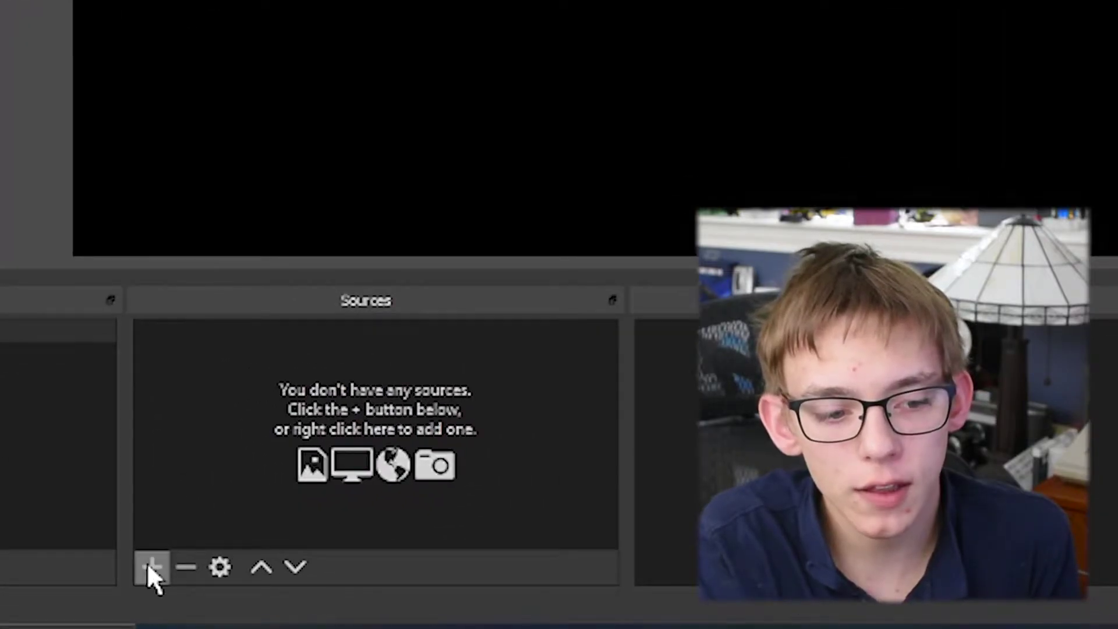
# In OBS, add a looping media source named Background Music using Best of No Copyright Sounds 2017 (Update!).mp3 from the Desktop's Media/Music folder.
pyautogui.click(151, 568)
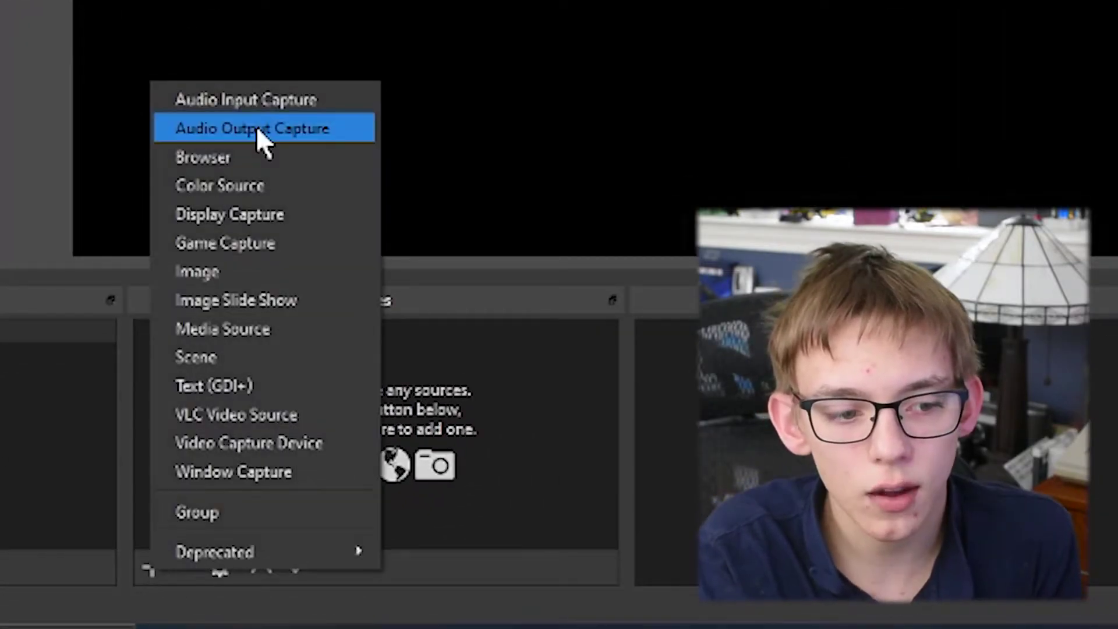
pyautogui.click(246, 329)
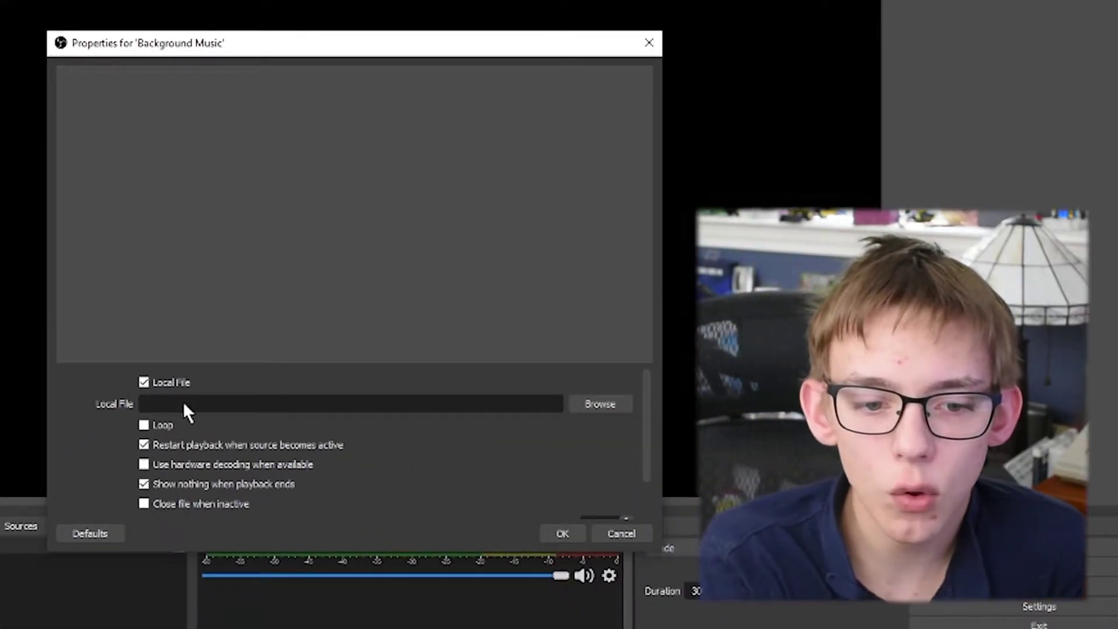
pyautogui.click(597, 403)
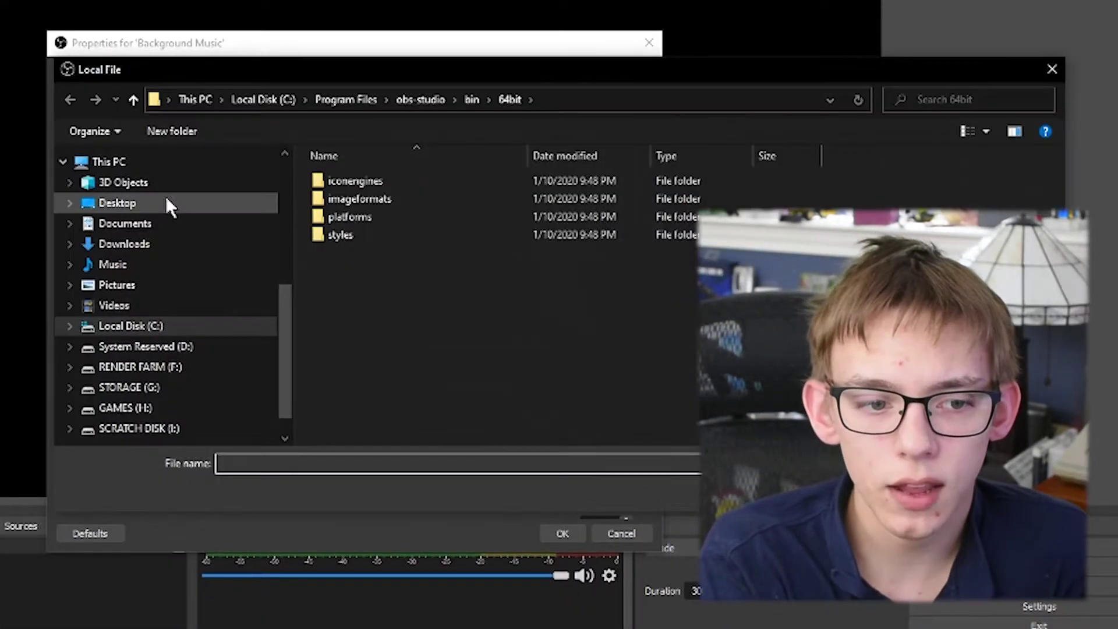
pyautogui.click(143, 203)
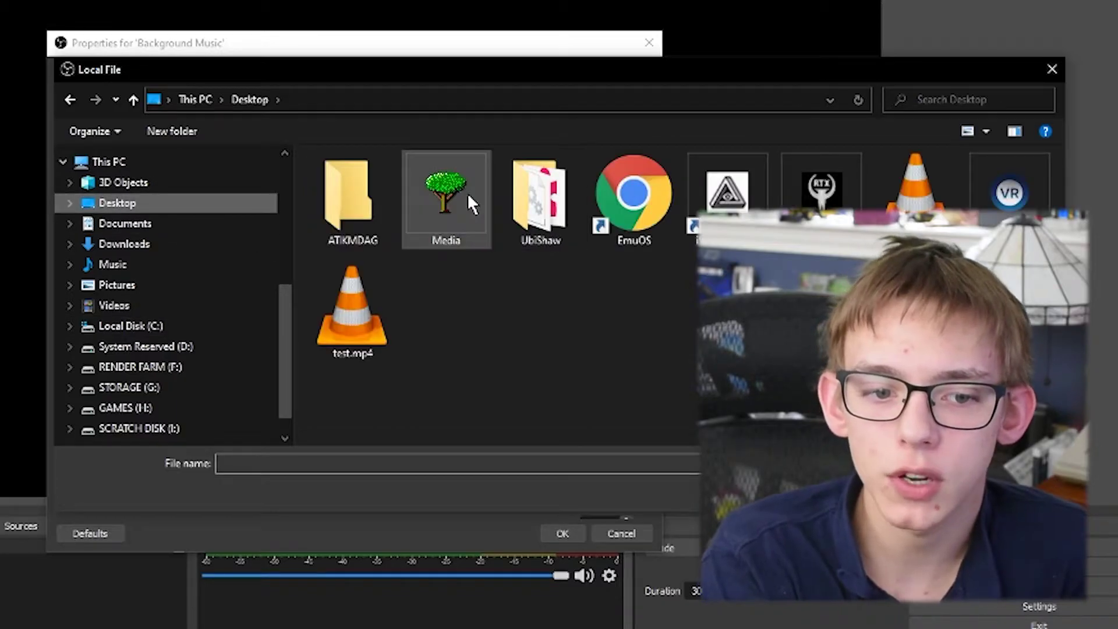
pyautogui.doubleClick(471, 204)
pyautogui.doubleClick(413, 218)
pyautogui.click(410, 216)
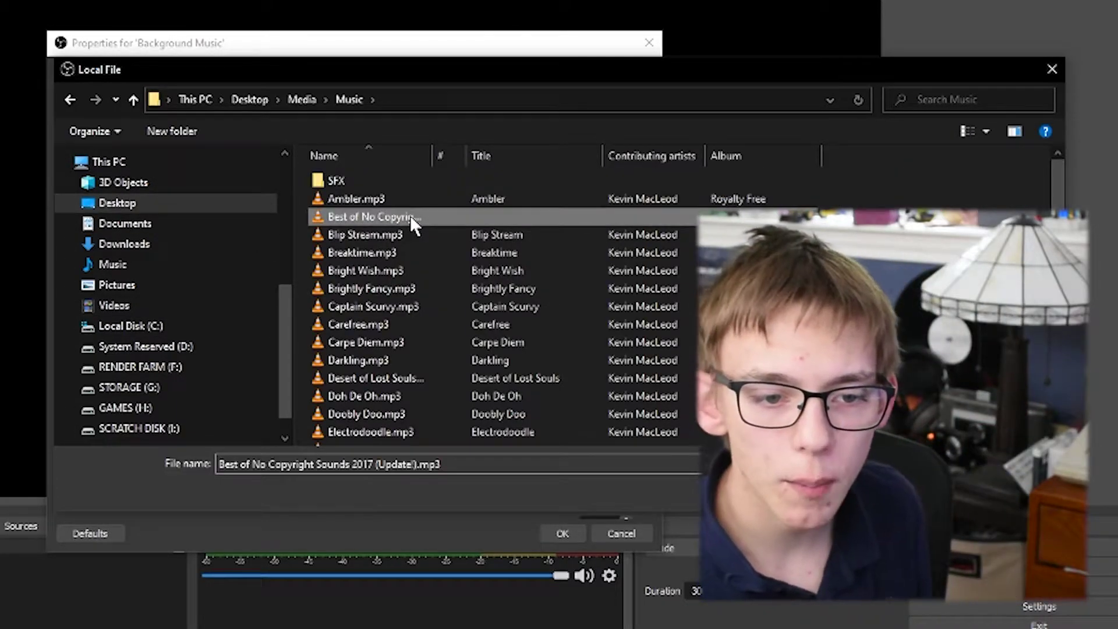
pyautogui.press('Return')
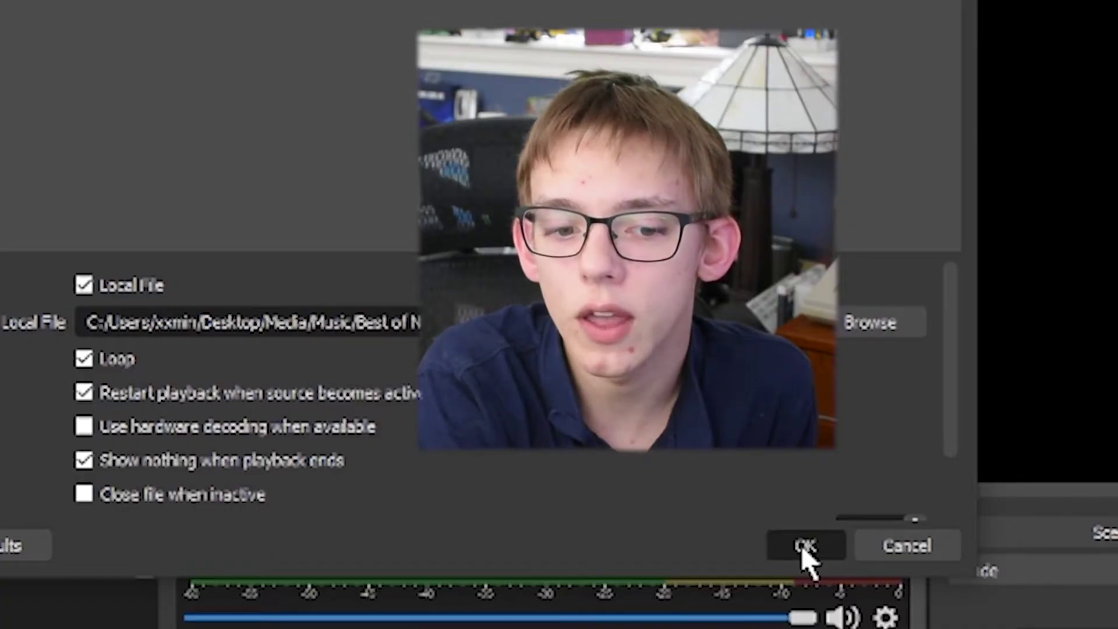
pyautogui.click(805, 545)
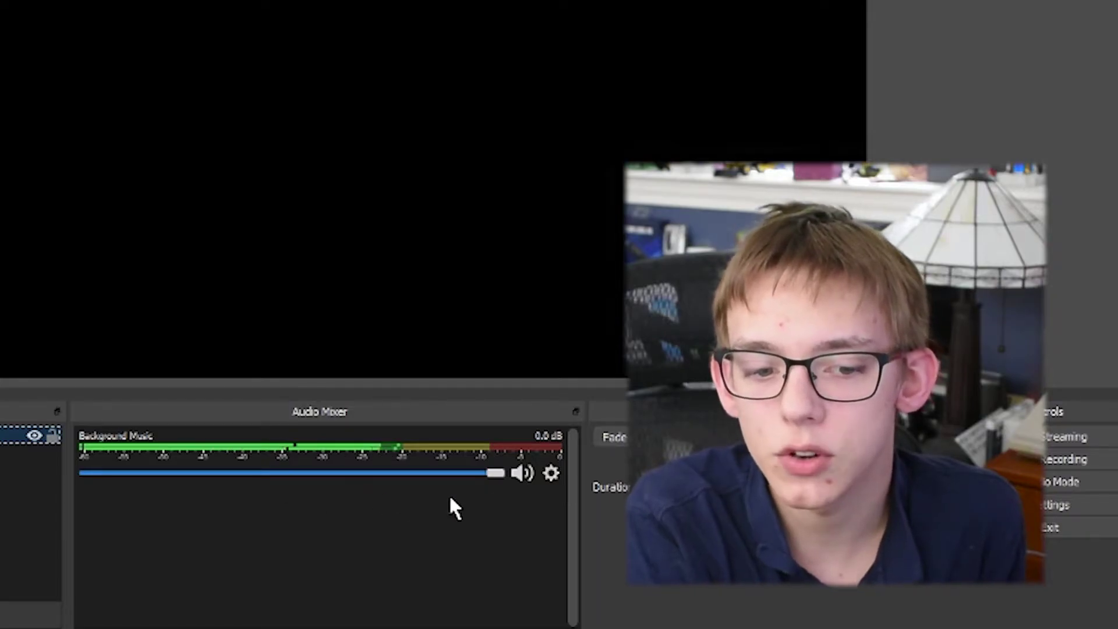
# Lower the Background Music volume to about -30.3 dB and toggle its mute.
pyautogui.moveTo(497, 475); pyautogui.dragTo(238, 474)
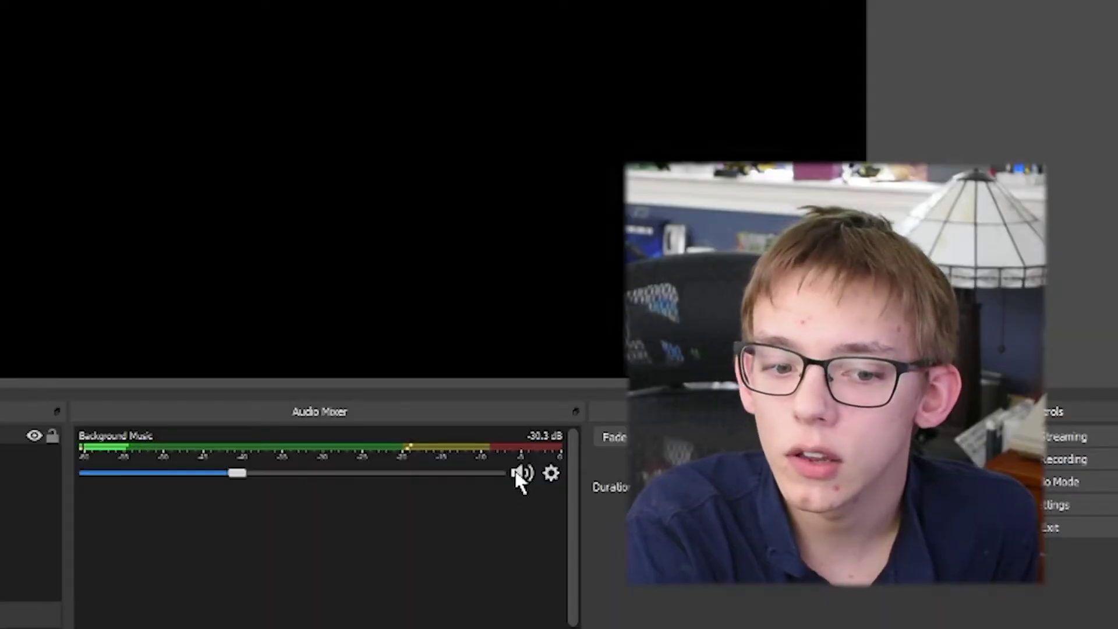
pyautogui.click(516, 469)
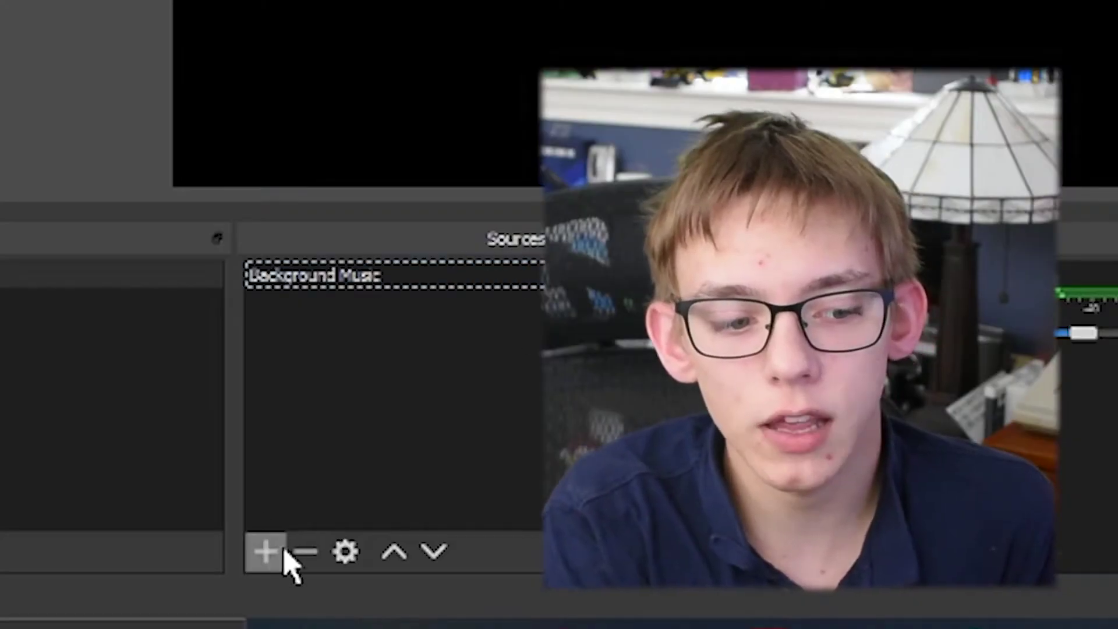
# Add an audio output capture source named Music! that uses the Speakers (High Definition Audio Device).
pyautogui.click(266, 552)
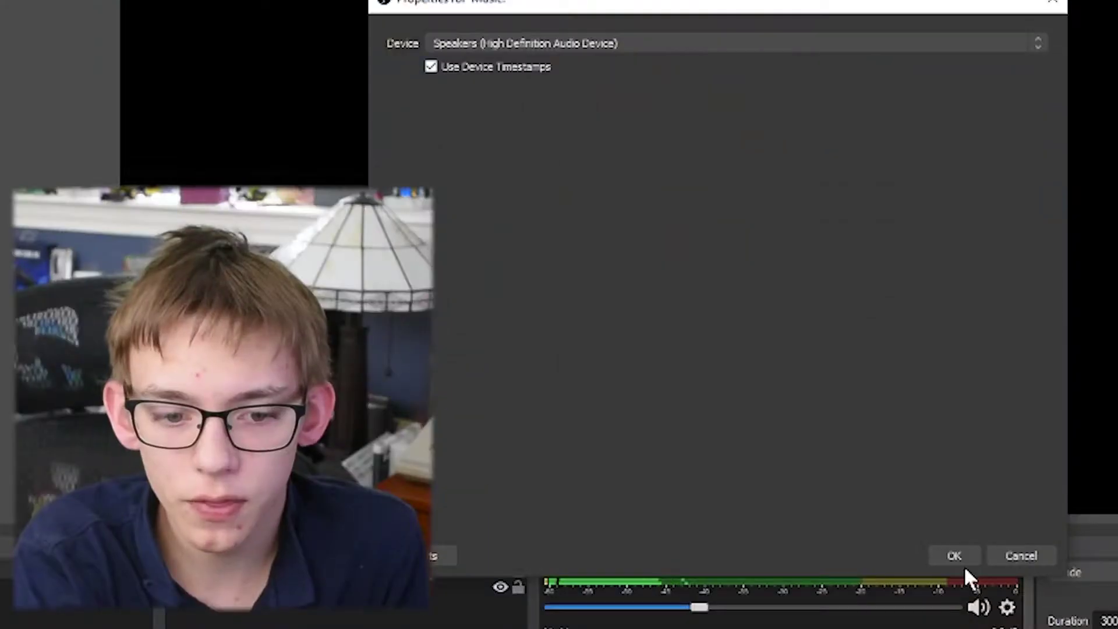
pyautogui.click(946, 554)
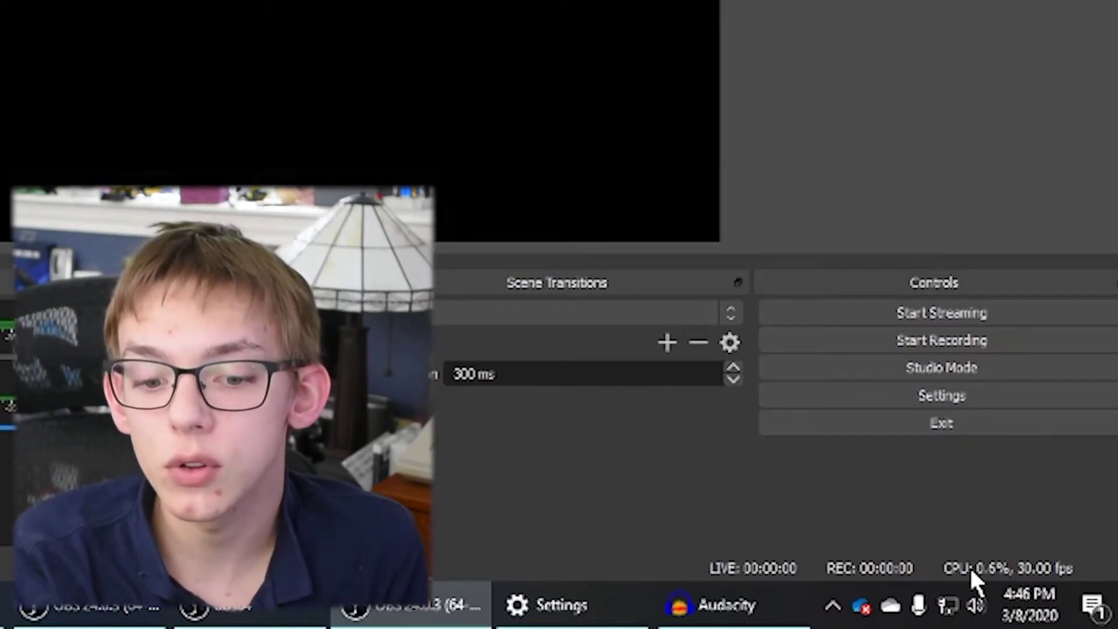
# Select Speakers (High Definition Audio Device) as the Windows playback device.
pyautogui.click(977, 605)
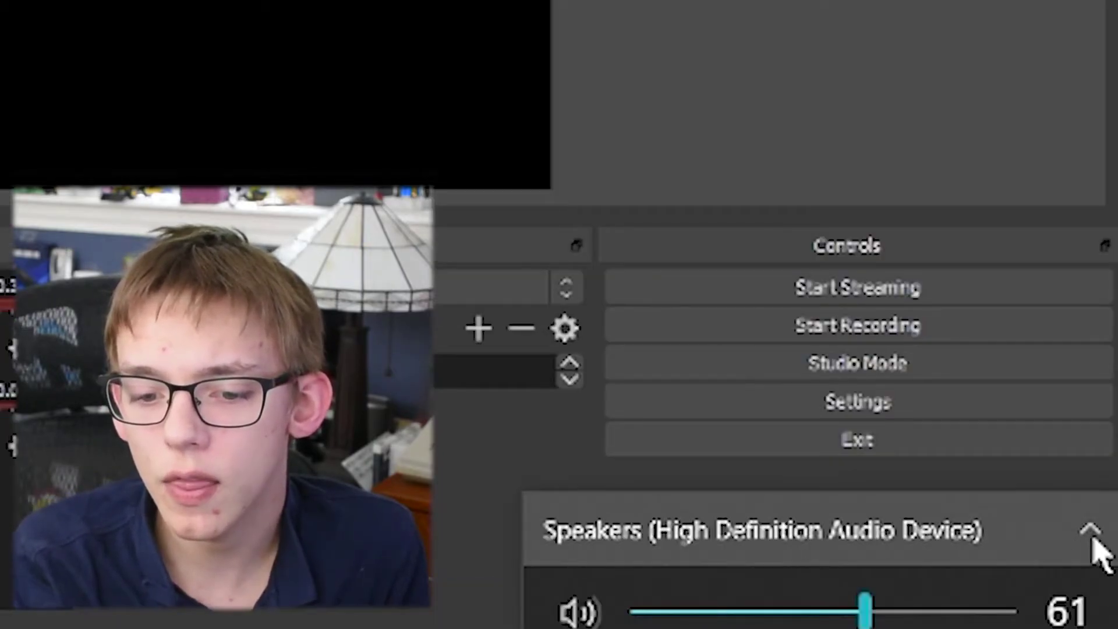
pyautogui.click(1088, 530)
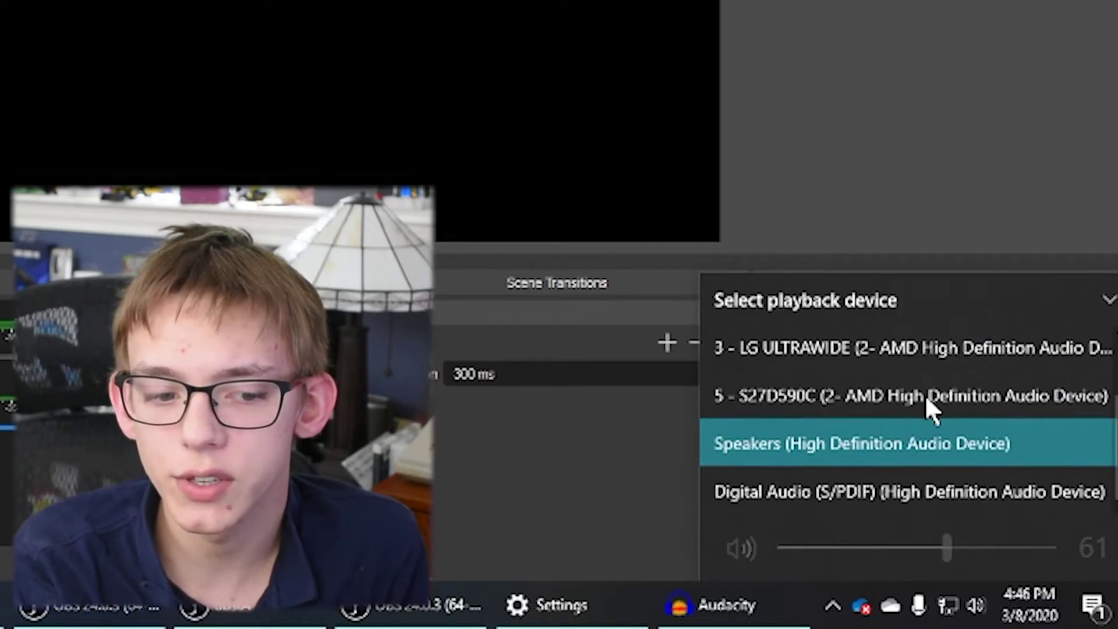
pyautogui.click(768, 450)
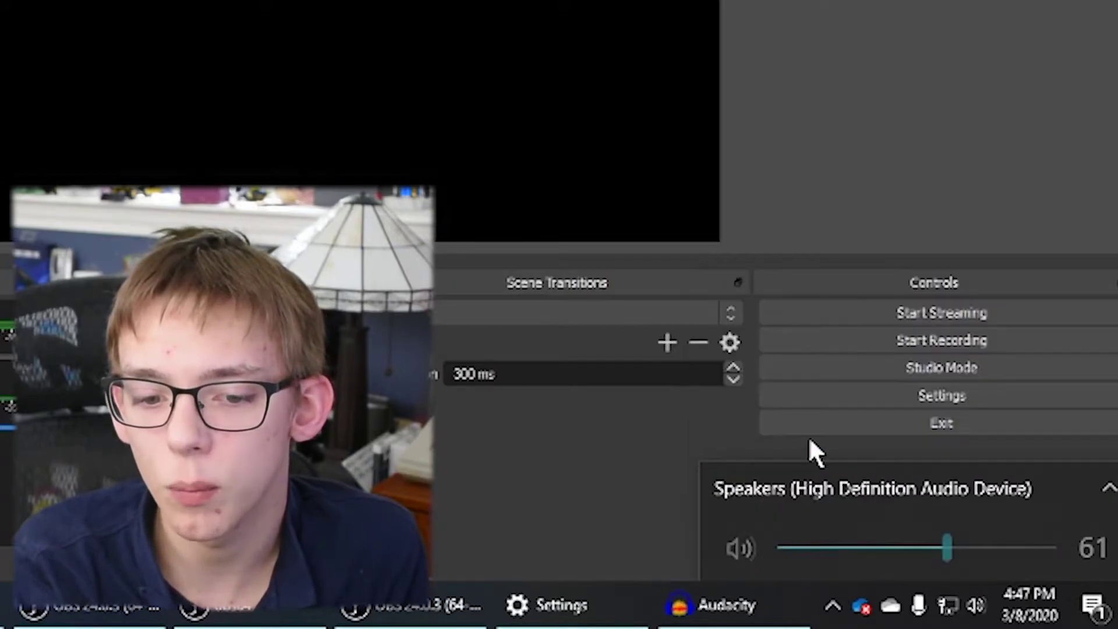
pyautogui.moveTo(1065, 587); pyautogui.dragTo(1104, 587)
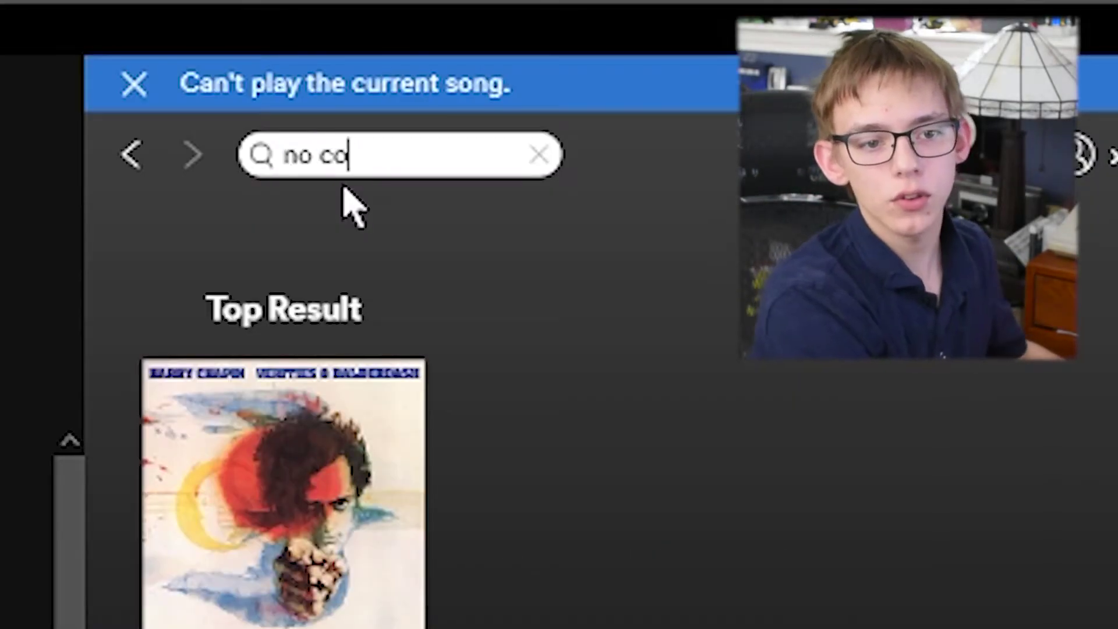
# In Spotify, search for "no copyright sounds" and play the NCS (No Copyright Sounds) playlist, skipping two songs ahead.
pyautogui.write('pyright sounds')
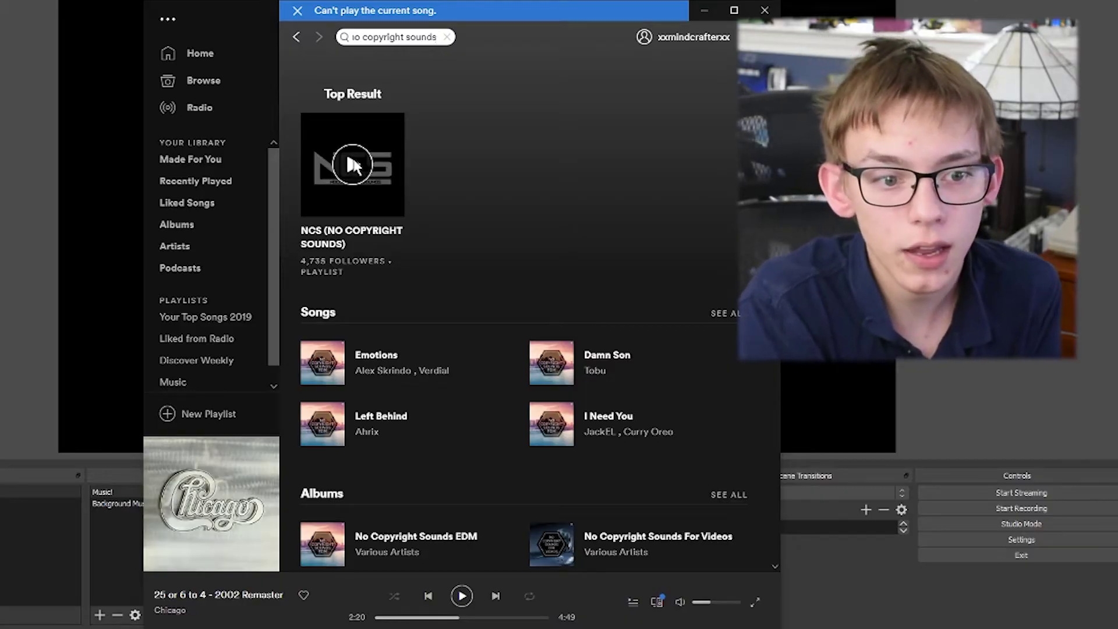
pyautogui.click(352, 165)
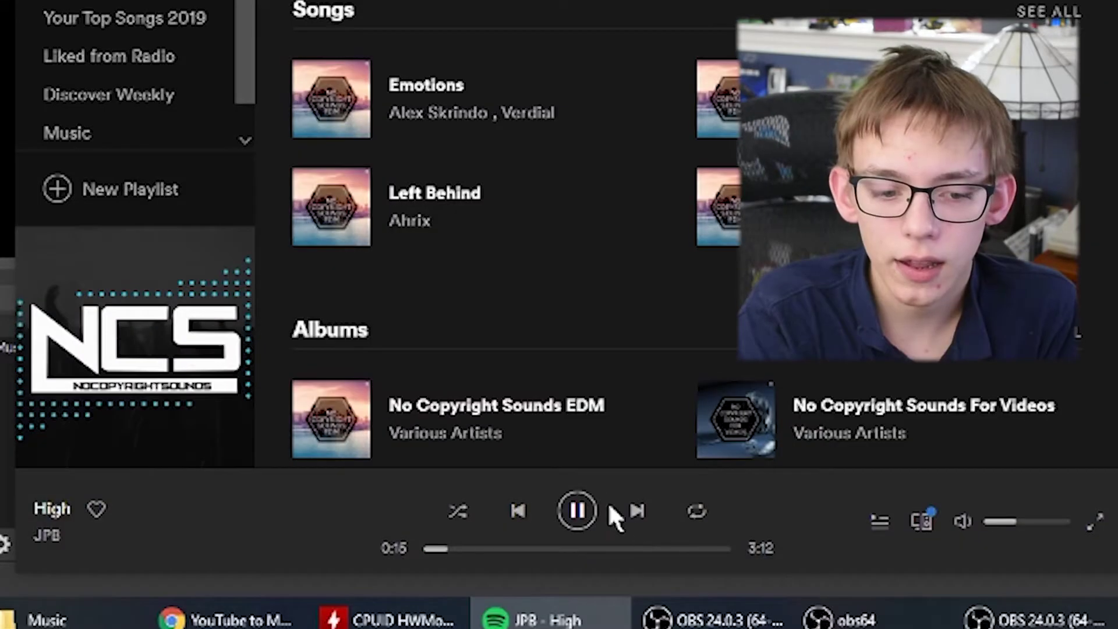
pyautogui.click(495, 595)
pyautogui.click(495, 594)
# Switch back to OBS, lower the Music! source volume to about -3.3 dB and toggle its mute.
pyautogui.hotkey('alt', 'Tab')
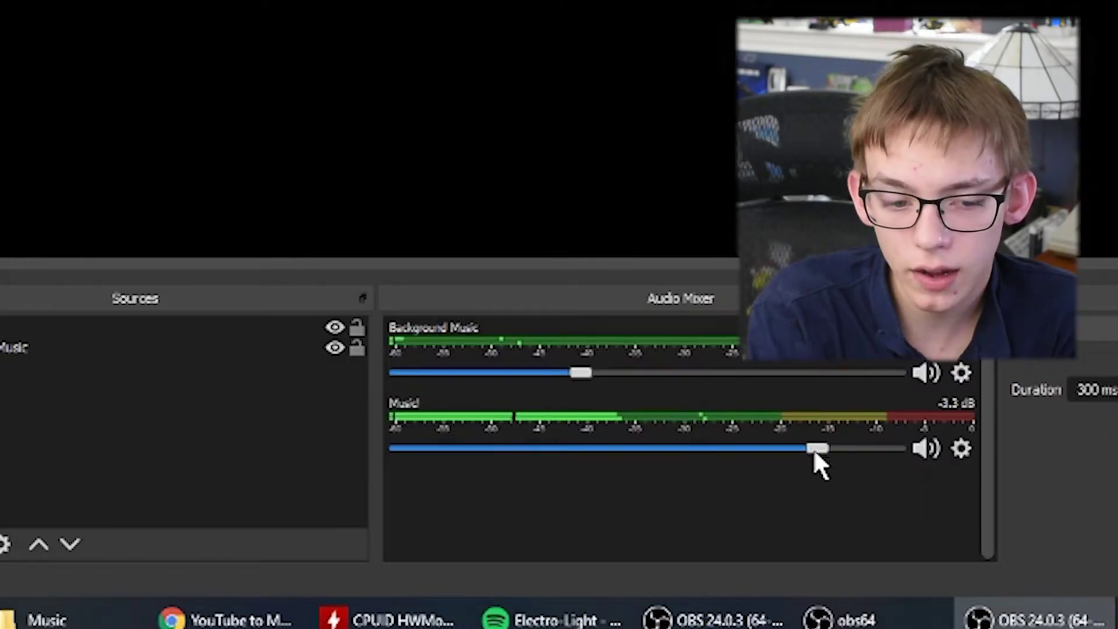
pyautogui.click(929, 453)
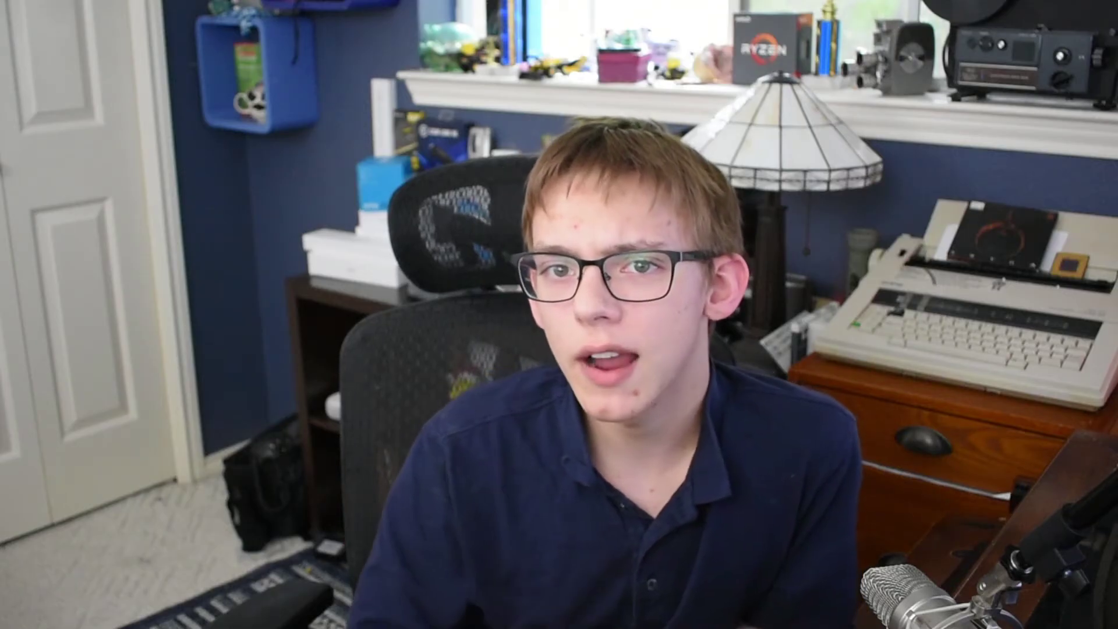